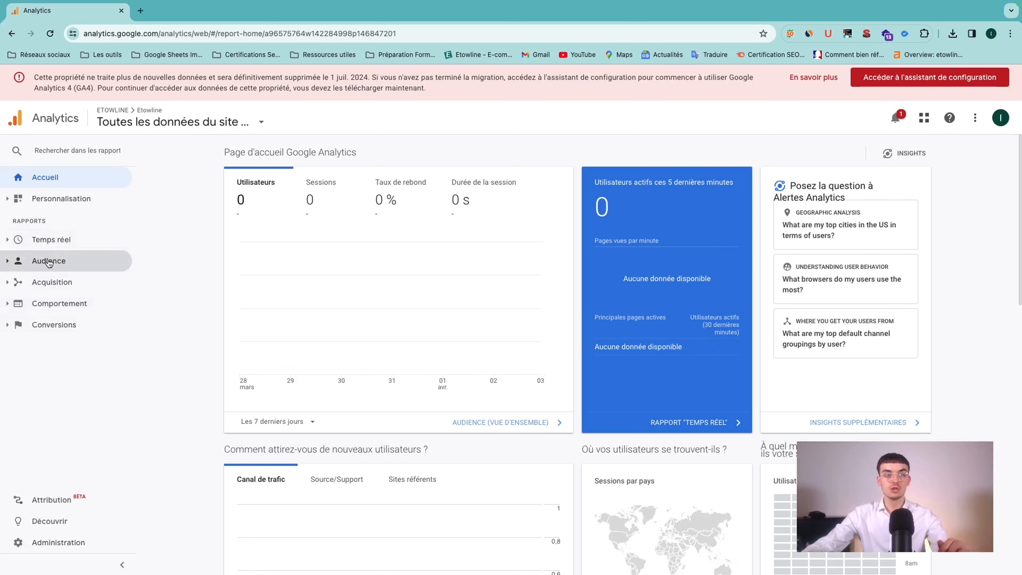
Open the Audience overview report and set its date range to 1 January 2017 through 3 April 2024
click(48, 262)
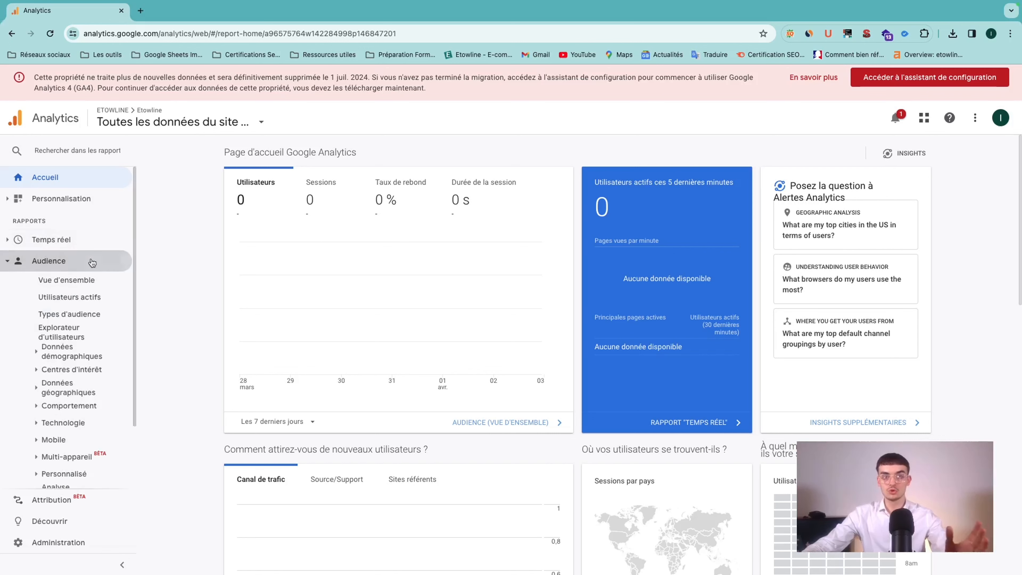
click(71, 286)
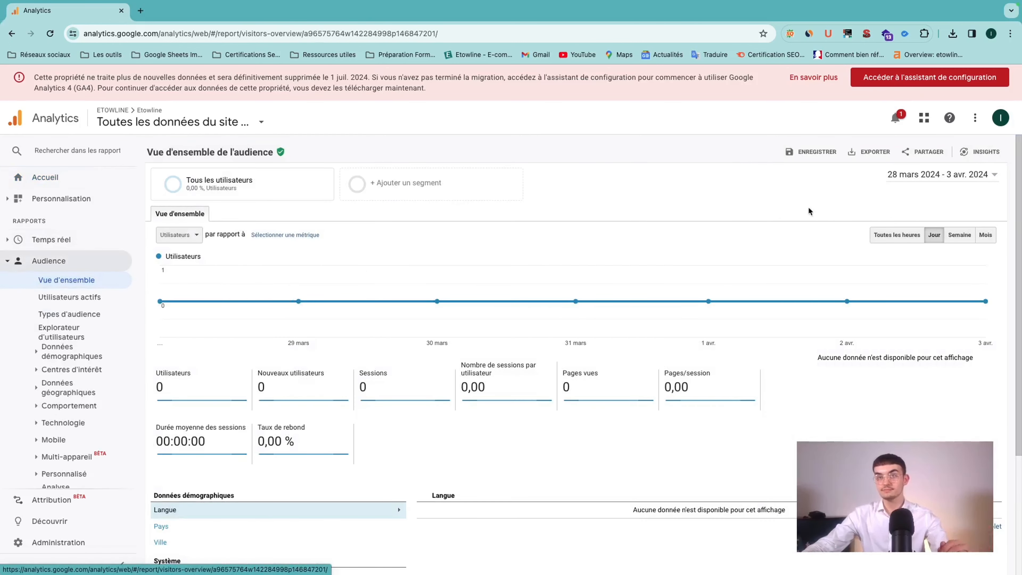
click(936, 175)
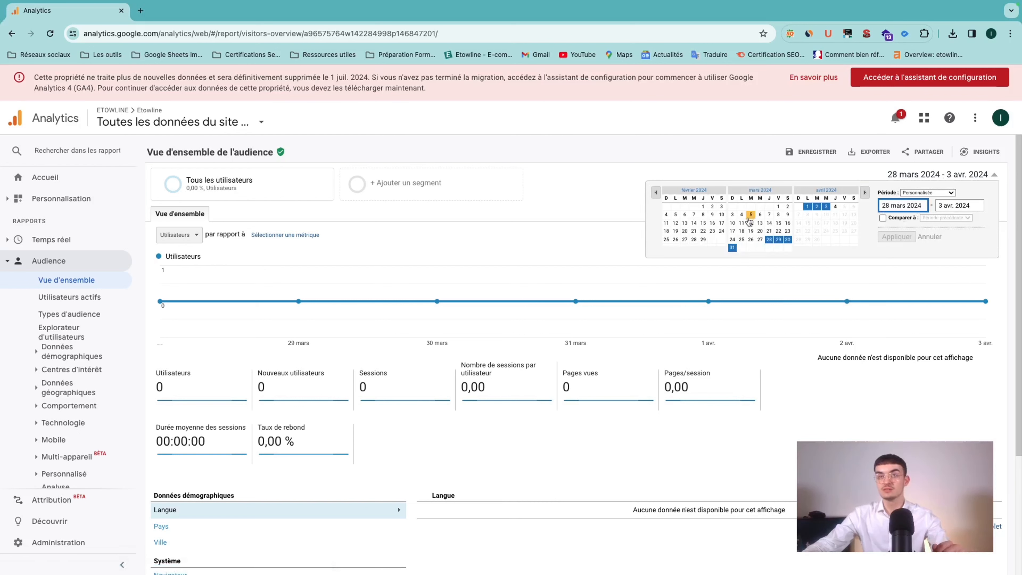
click(656, 193)
click(656, 192)
click(655, 192)
click(656, 192)
click(656, 192)
click(656, 193)
click(656, 193)
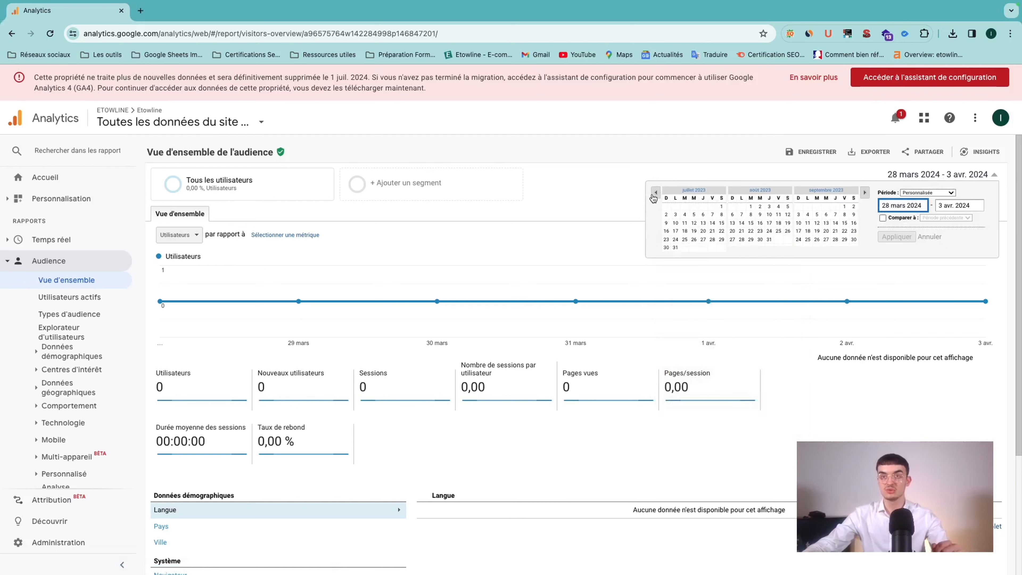
click(656, 193)
click(655, 192)
click(656, 192)
click(656, 192)
click(656, 192)
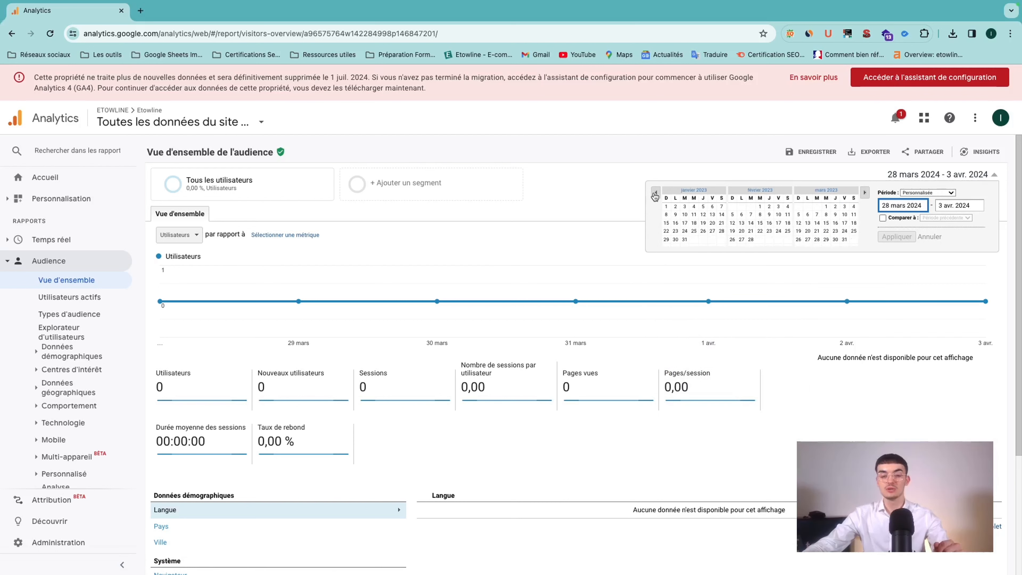
click(656, 192)
click(656, 192)
click(656, 193)
click(656, 193)
click(656, 192)
click(656, 192)
click(656, 192)
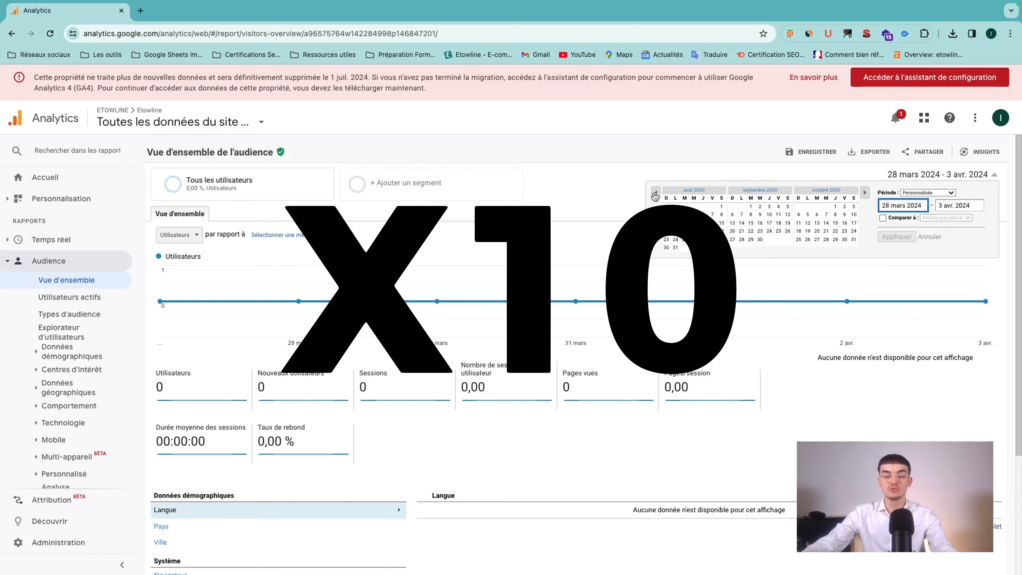
click(656, 193)
click(656, 194)
click(656, 193)
click(656, 194)
click(656, 193)
click(655, 194)
click(655, 194)
click(667, 207)
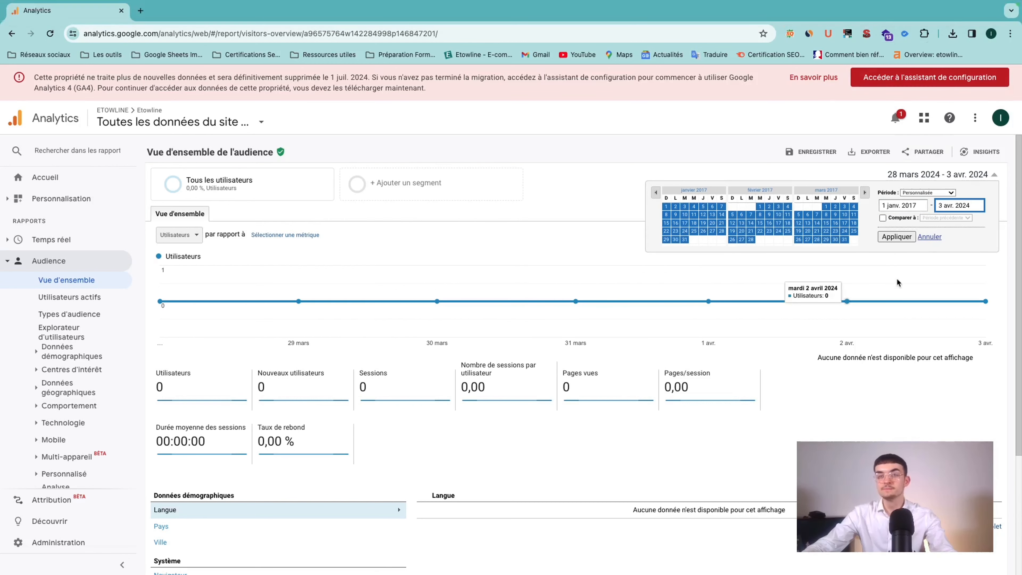
click(896, 237)
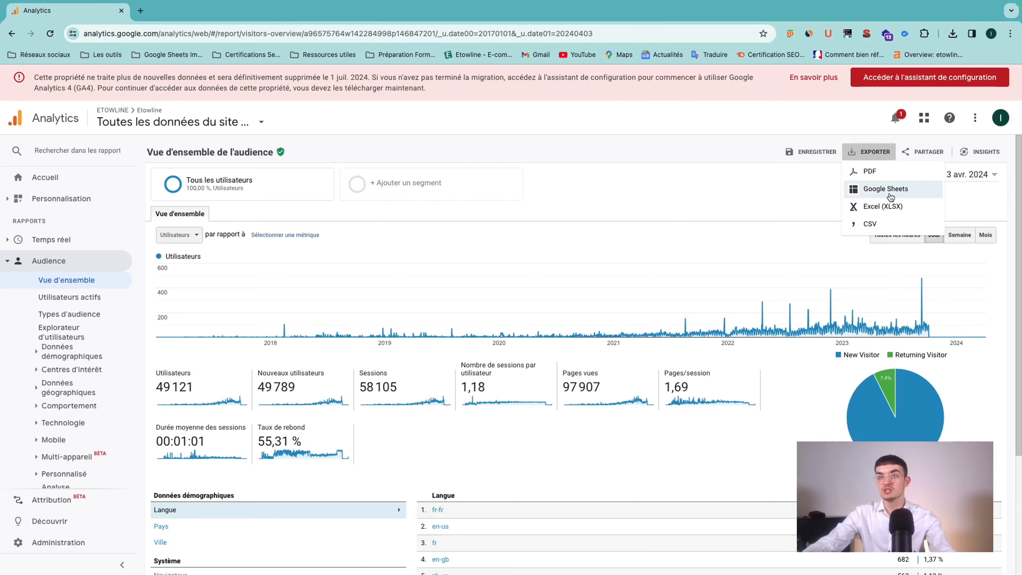
Export the Audience overview report to Google Sheets and import its data into a new spreadsheet
click(885, 188)
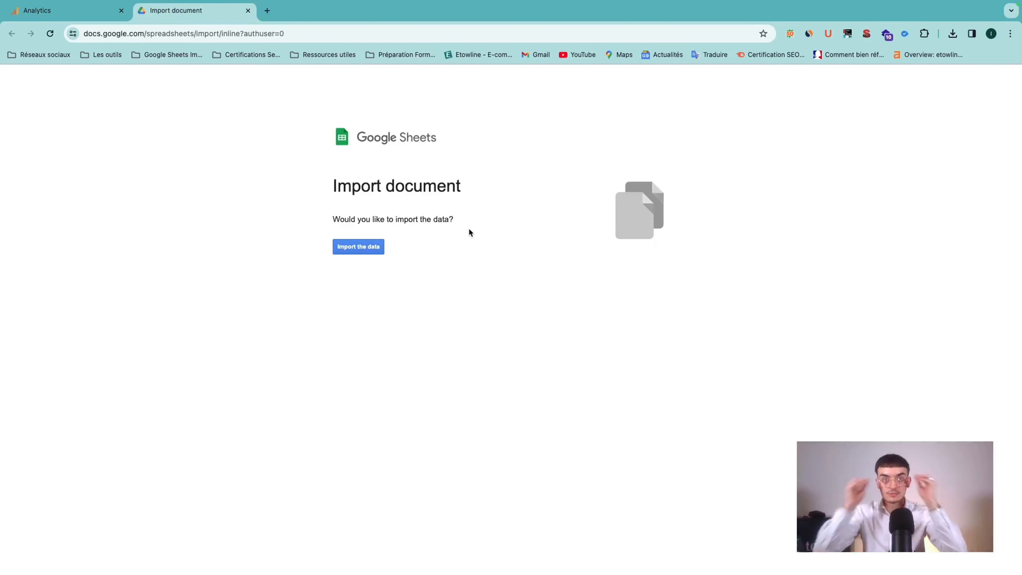
click(356, 248)
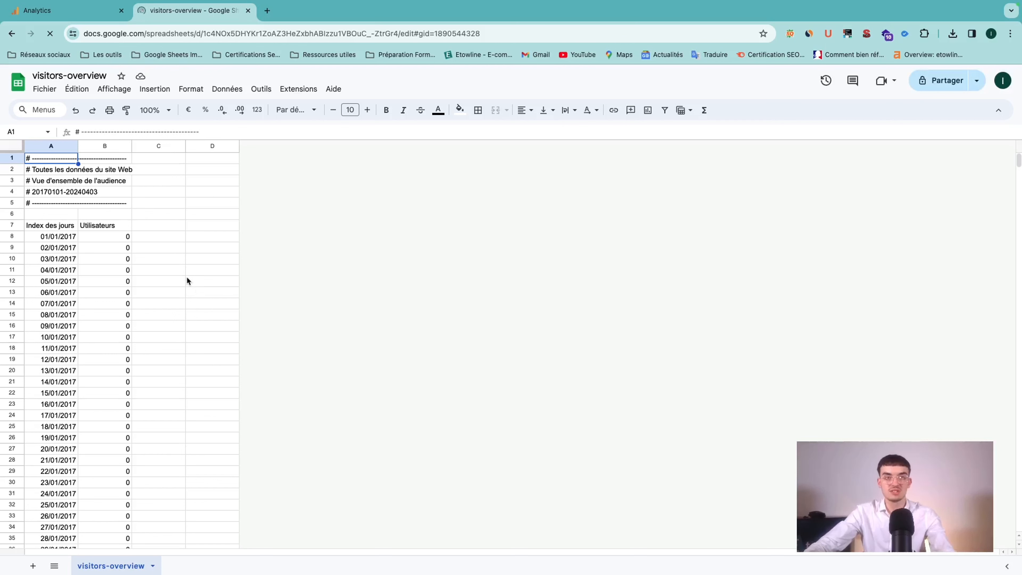
Insert six empty columns to the right of column D, extending the sheet to column J
click(206, 148)
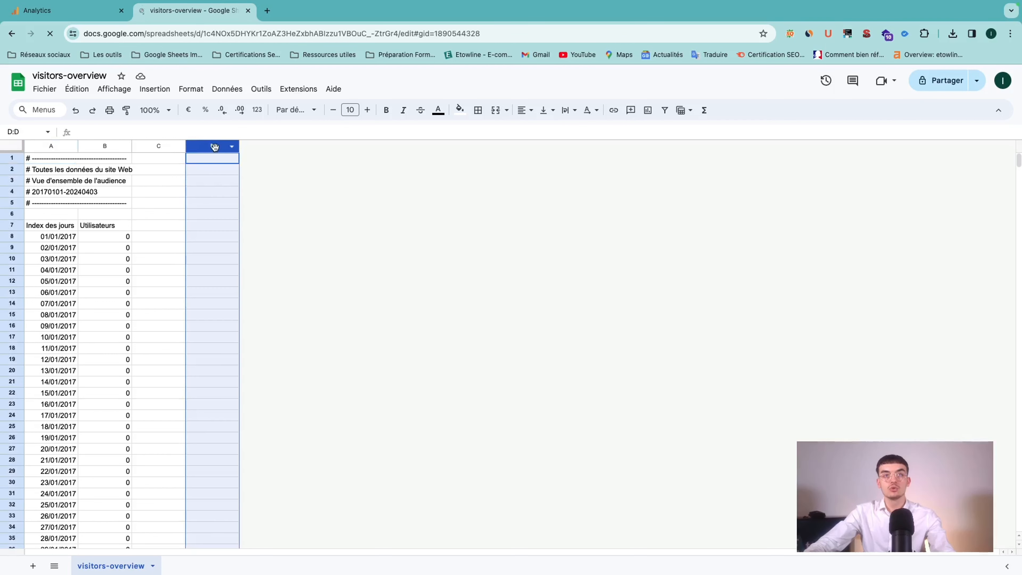
right_click(205, 150)
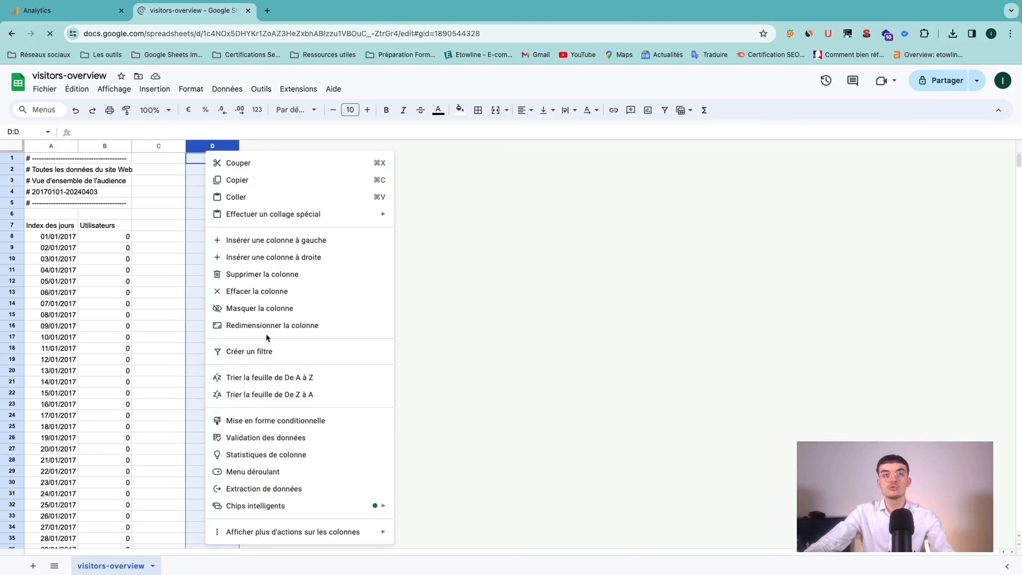
click(265, 258)
right_click(276, 146)
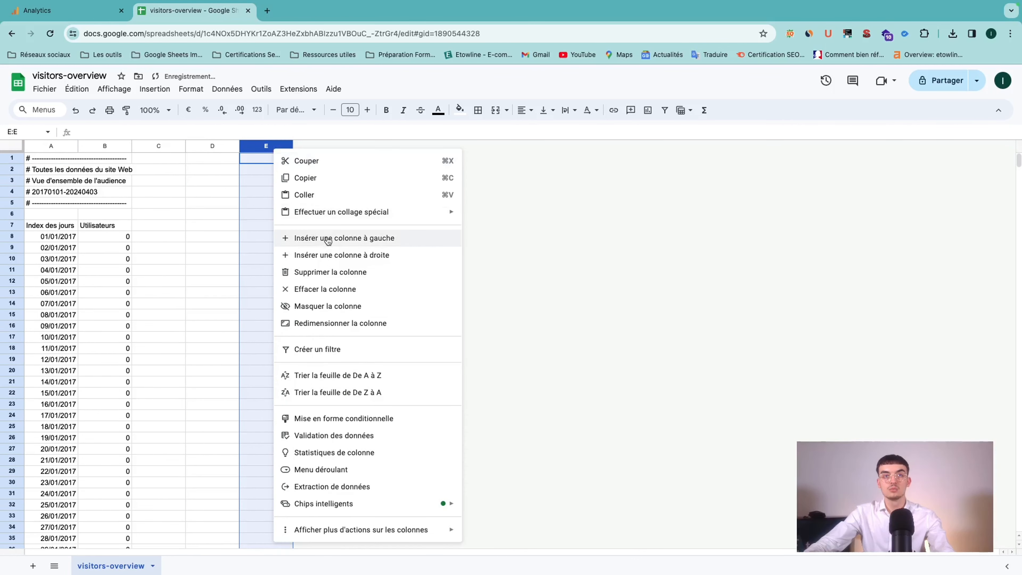
click(323, 256)
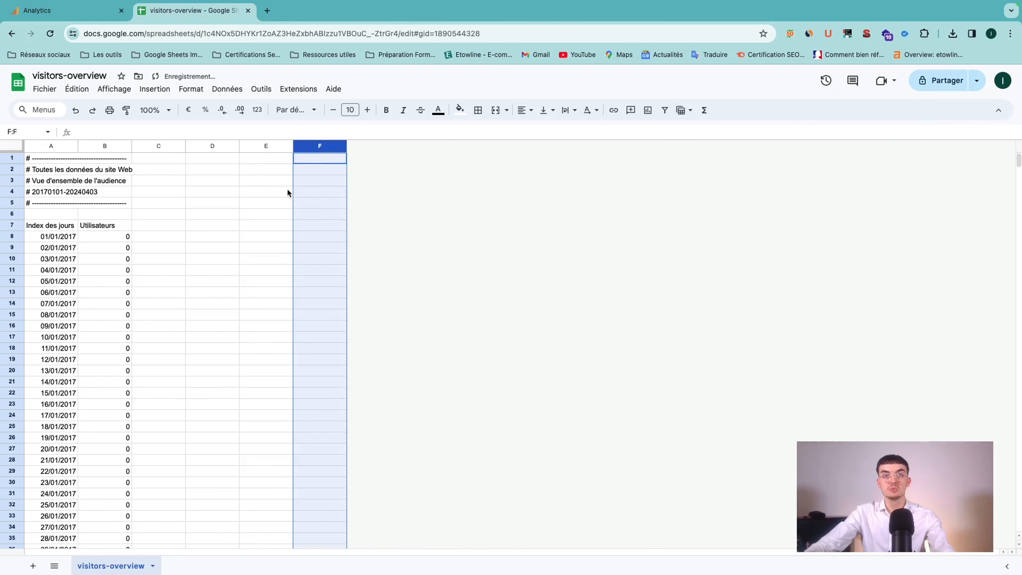
right_click(321, 151)
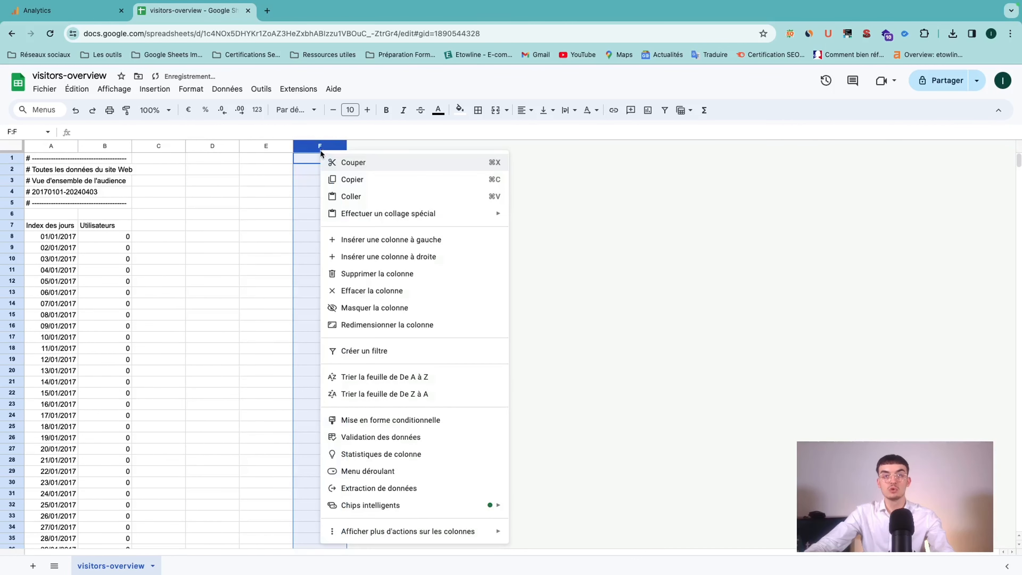
click(368, 254)
right_click(359, 159)
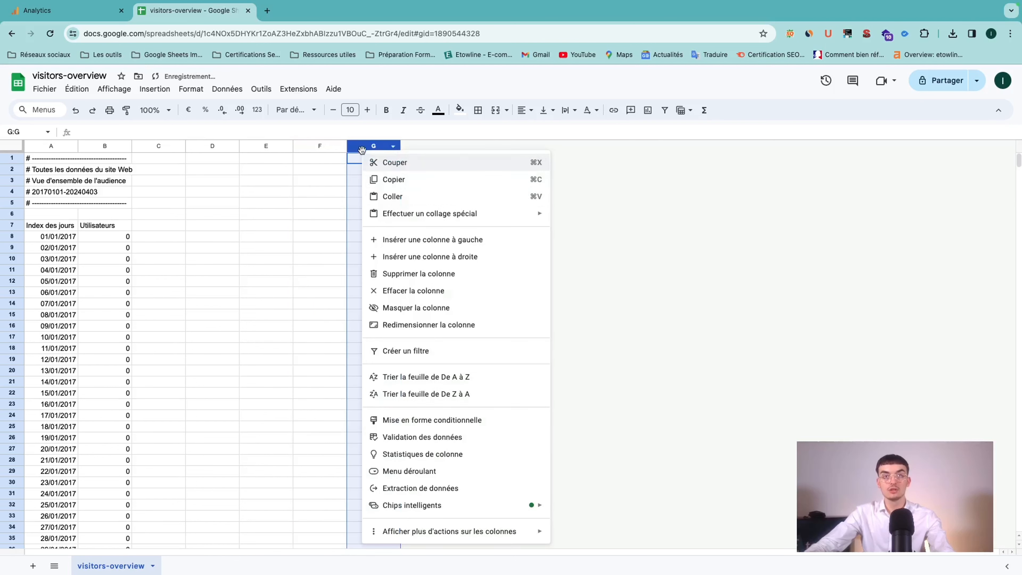
click(402, 256)
right_click(430, 149)
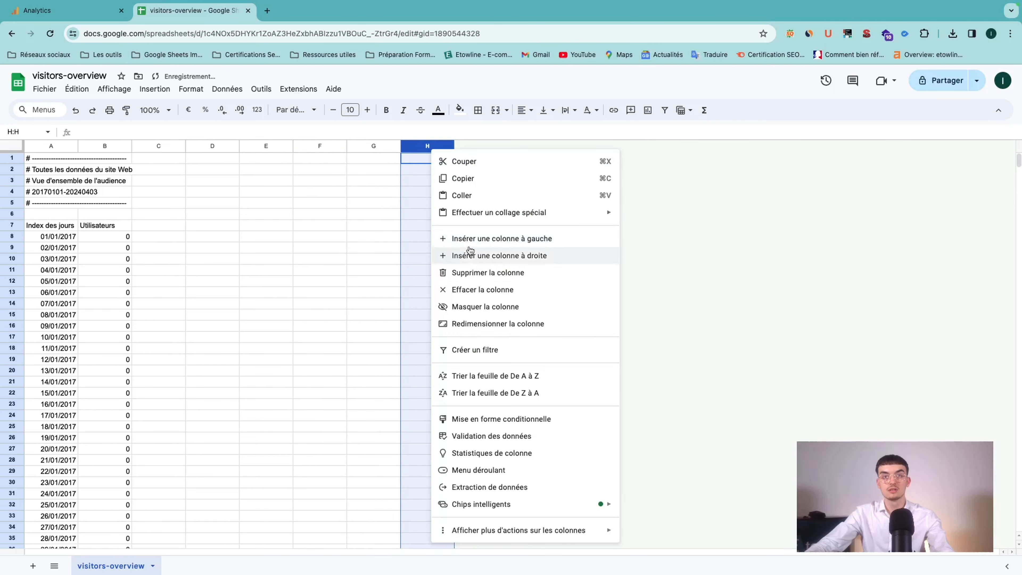
click(467, 254)
right_click(479, 148)
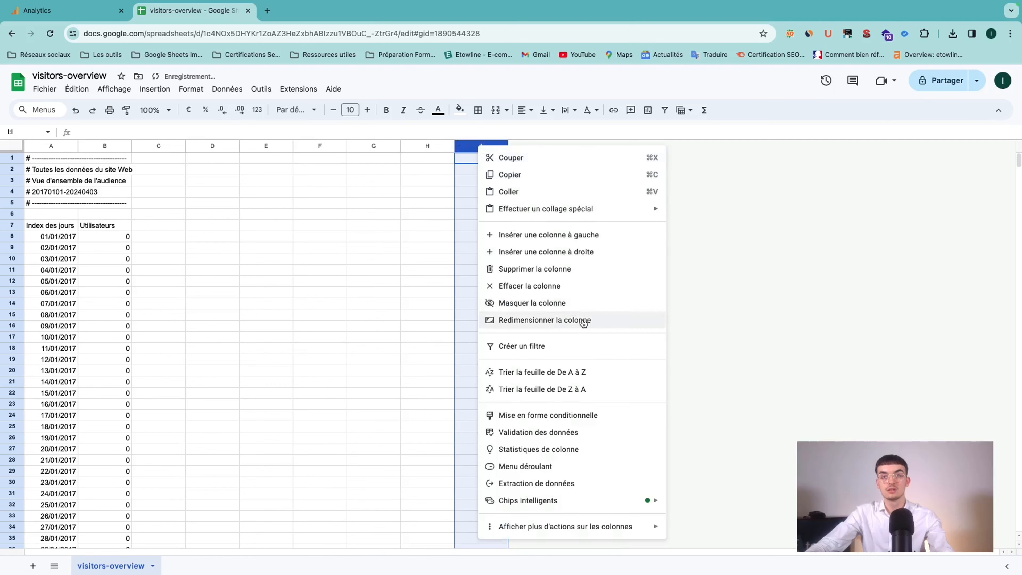
click(534, 253)
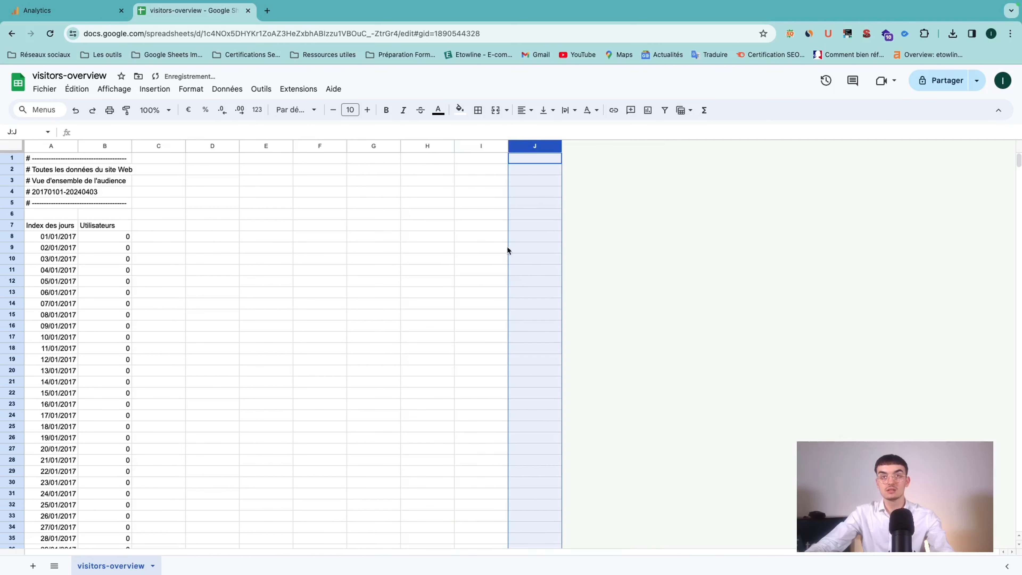
click(244, 259)
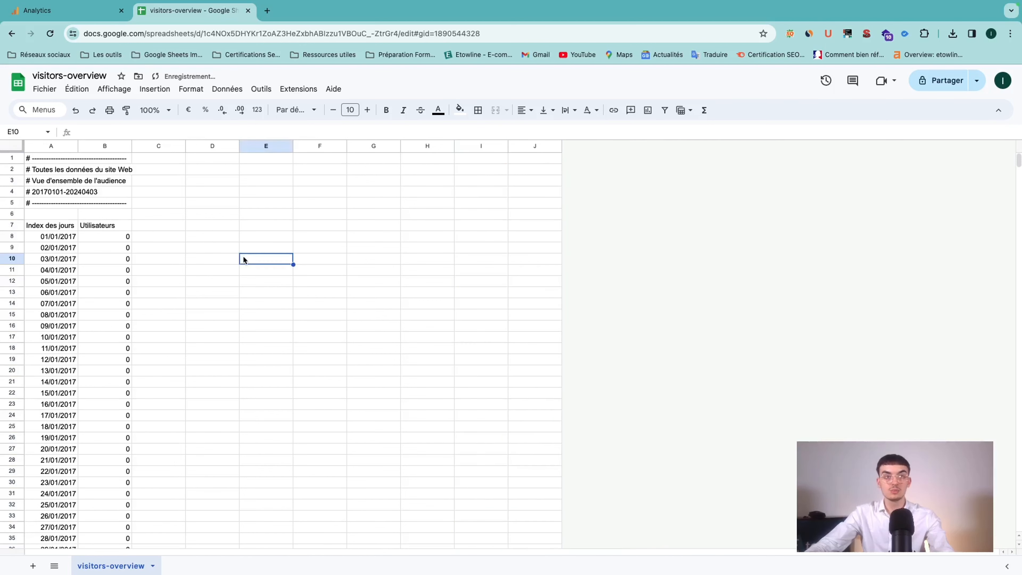
click(153, 91)
mouse_move(205, 111)
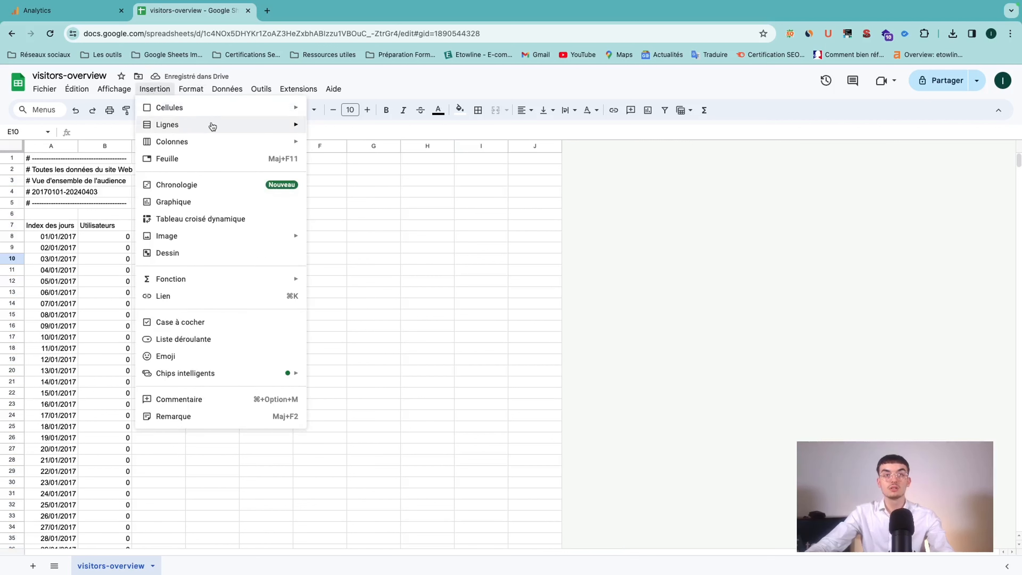
mouse_move(208, 149)
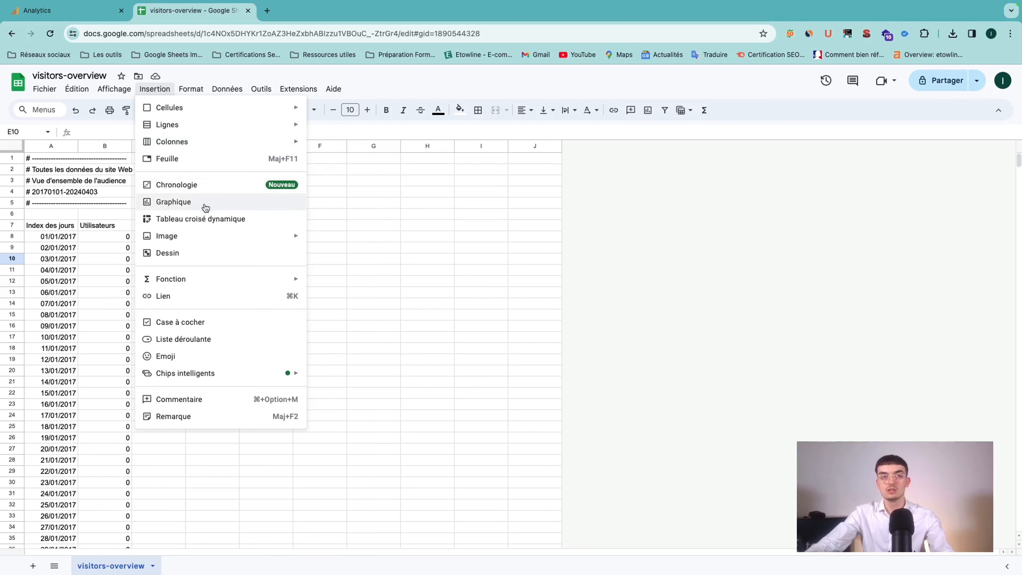
click(205, 204)
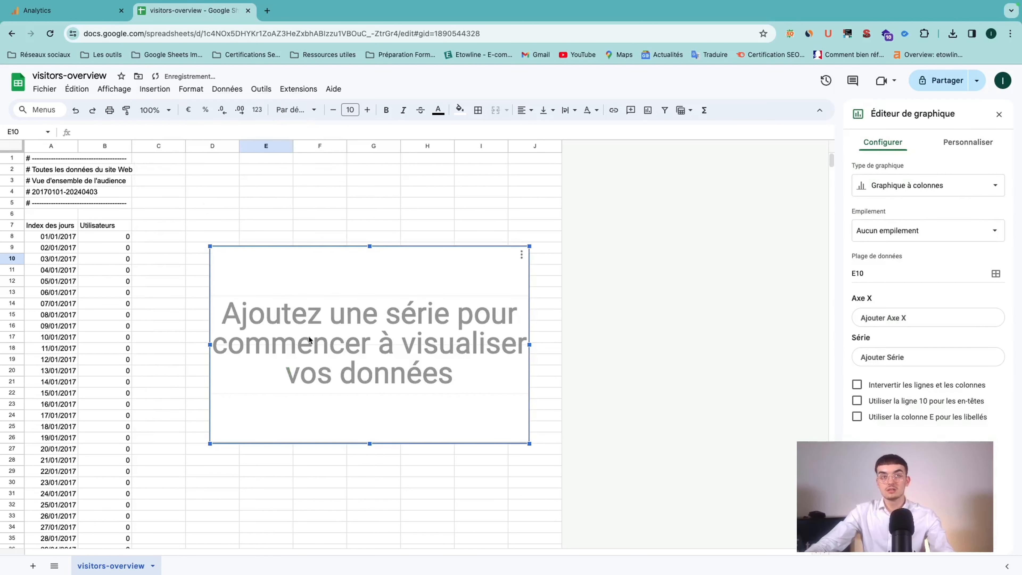
key(Delete)
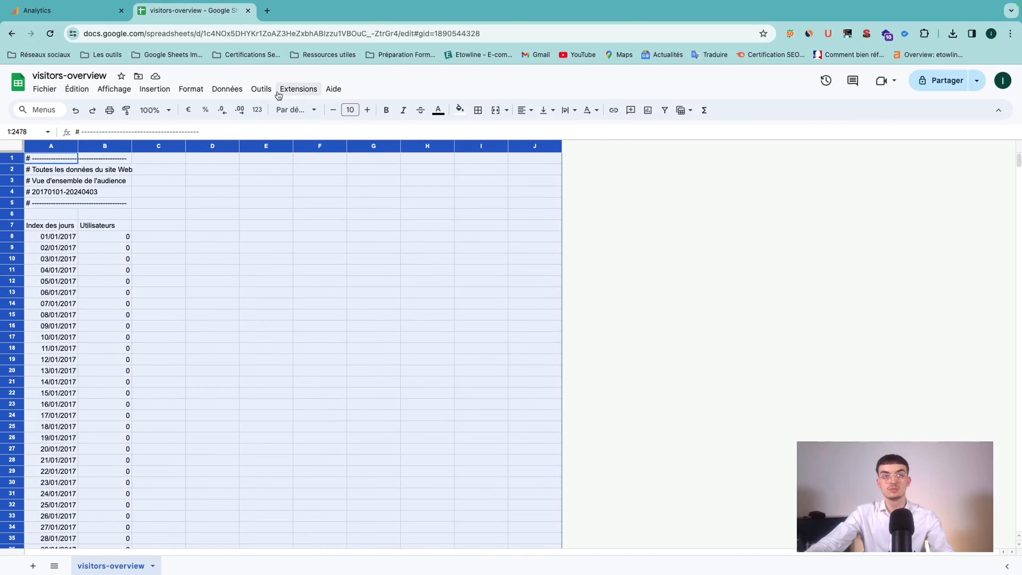
Insert a line chart of Utilisateurs by Index des jours from the fully selected sheet, and enable Données cumulées for its X axis
click(222, 93)
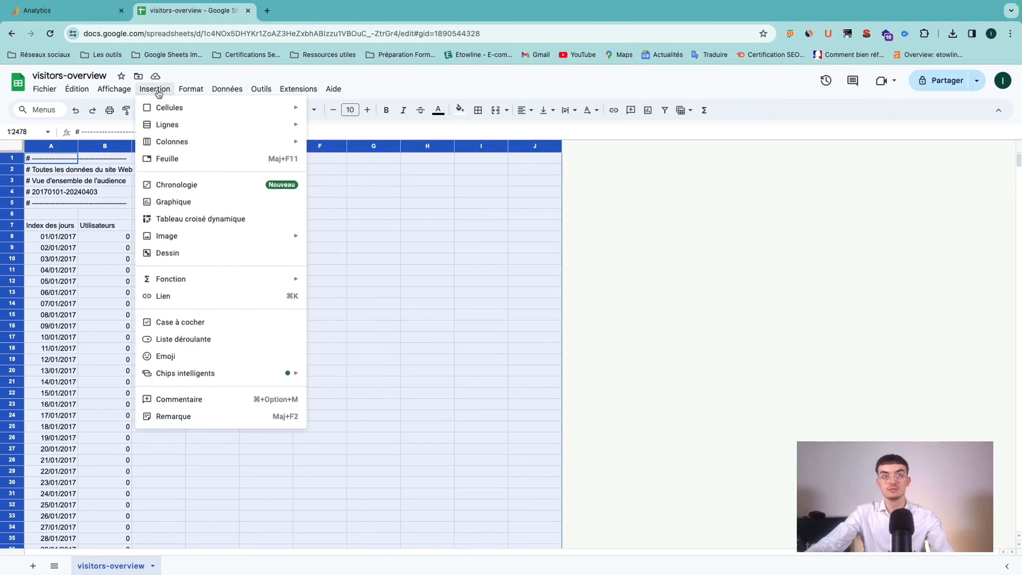
click(154, 89)
click(154, 89)
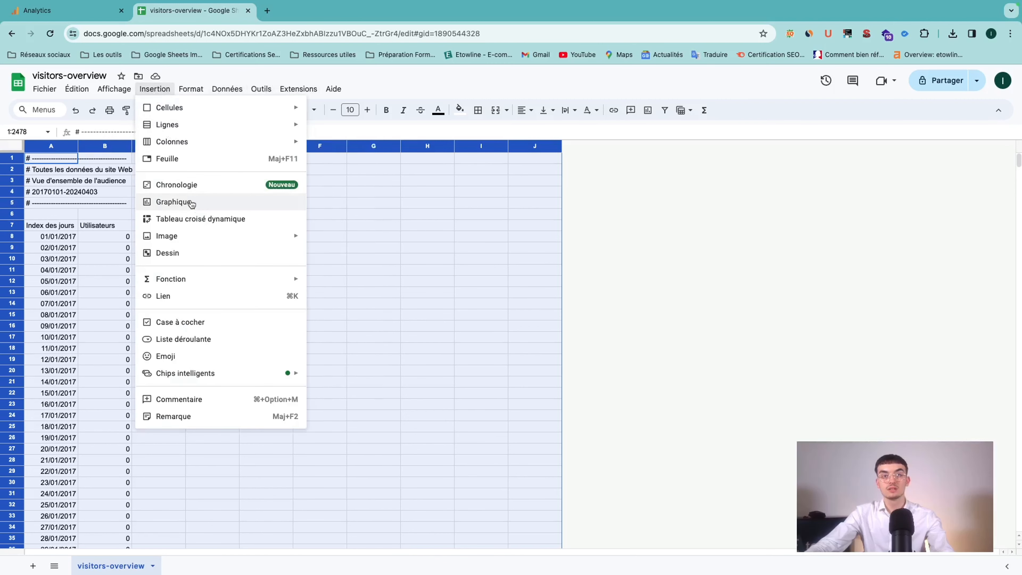
click(192, 204)
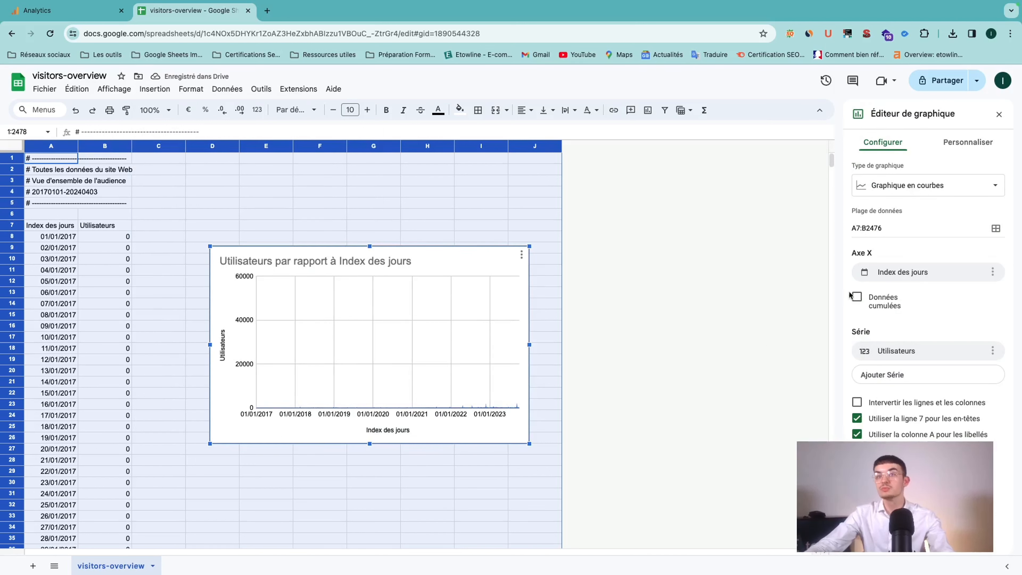
click(857, 297)
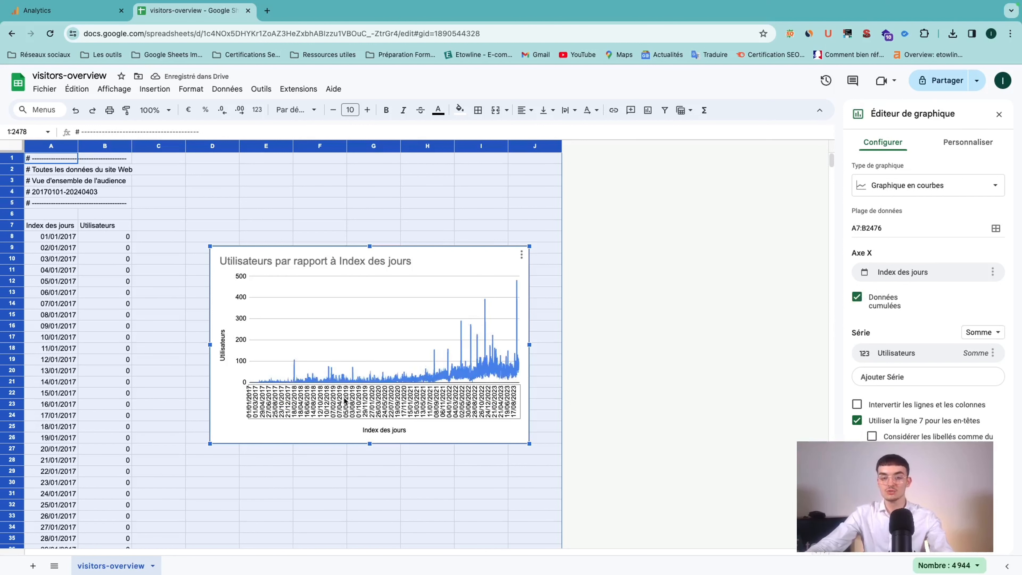
click(506, 195)
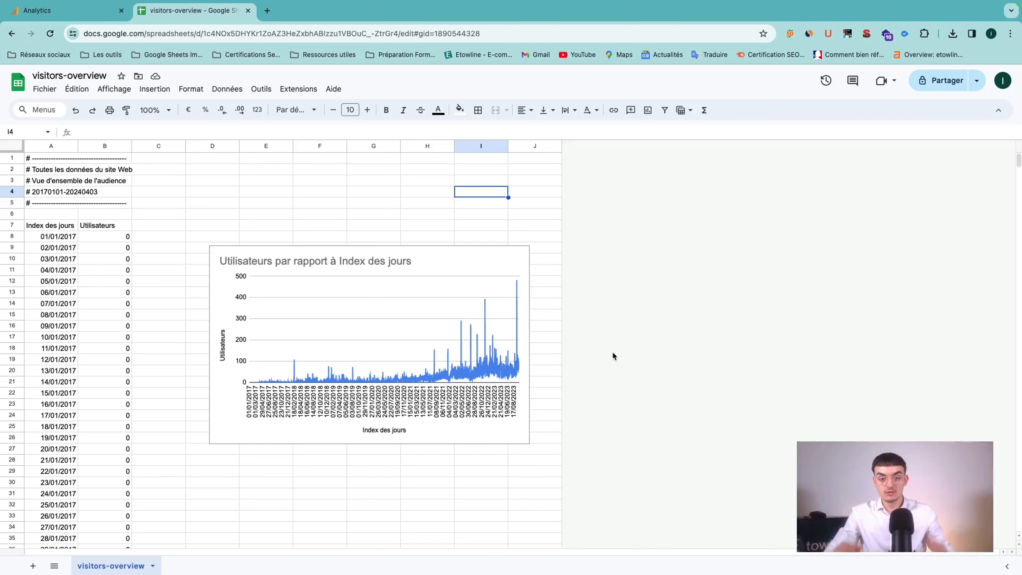
click(424, 363)
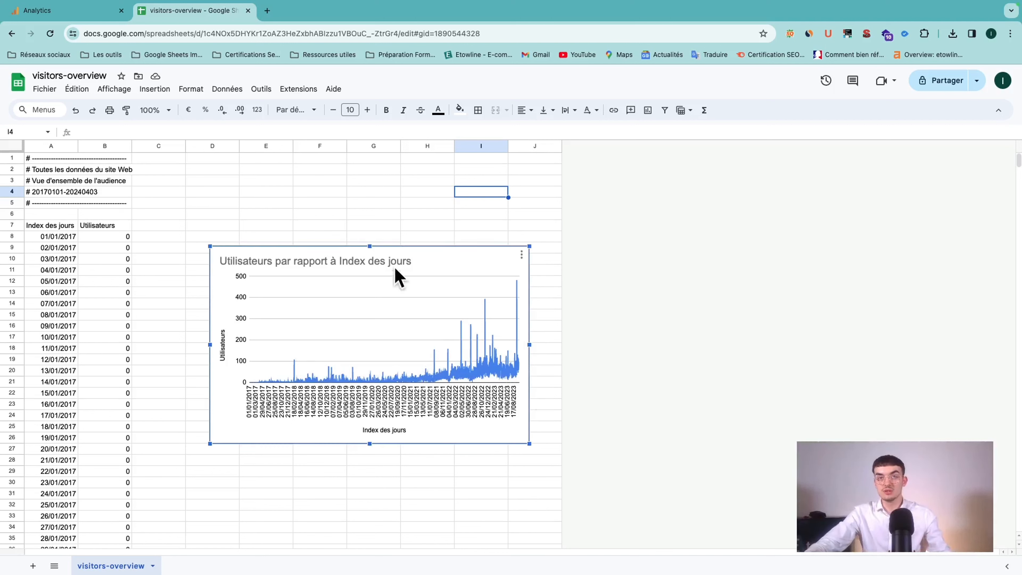
click(325, 215)
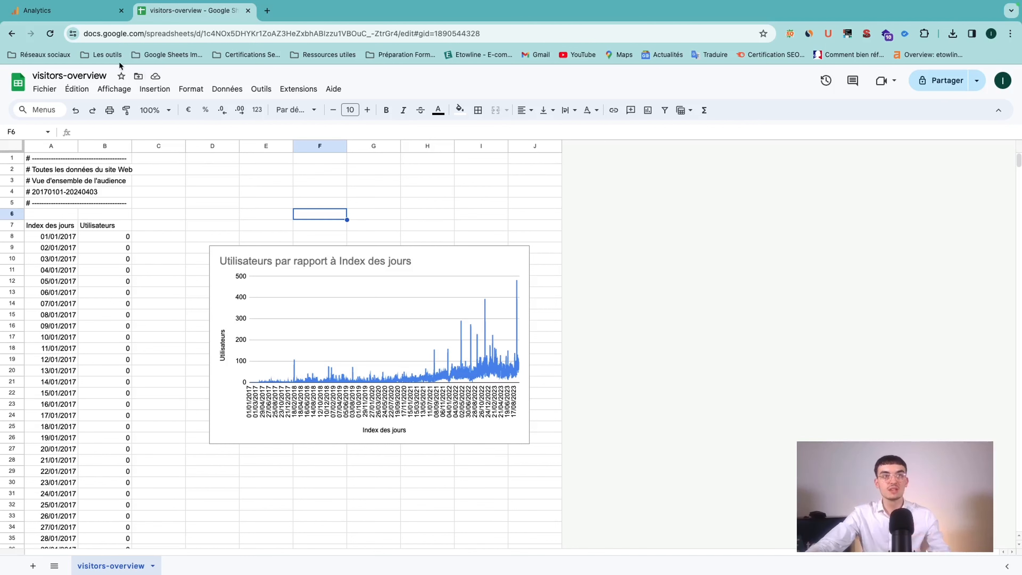
Switch back to Google Analytics and export the Audience overview report in PDF format
click(65, 11)
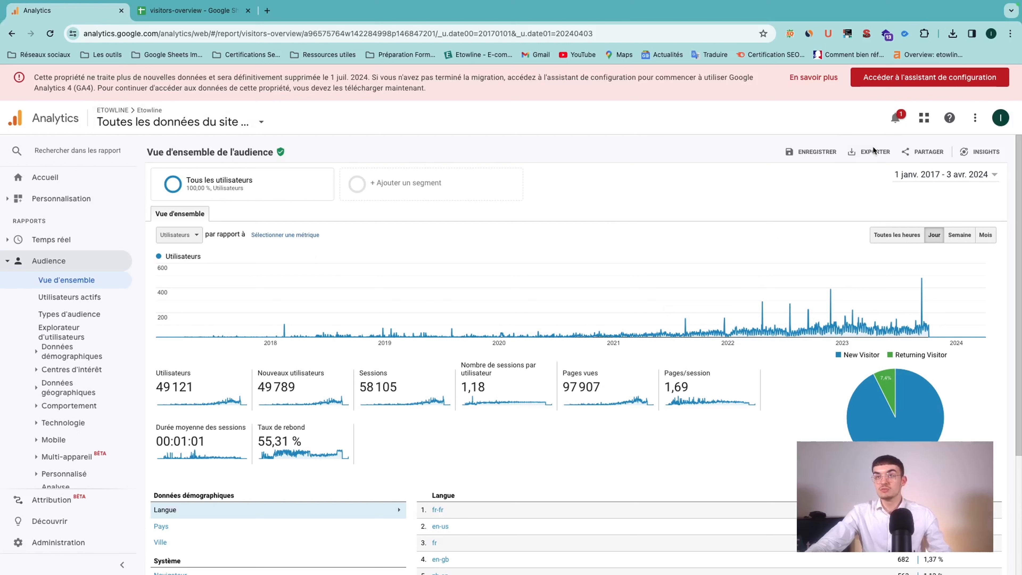
click(876, 157)
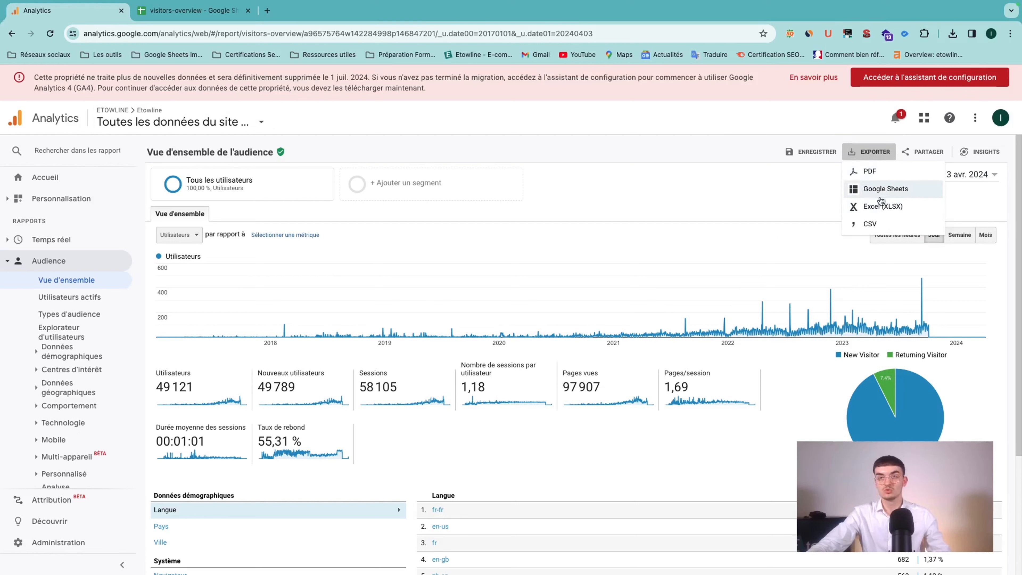
click(877, 179)
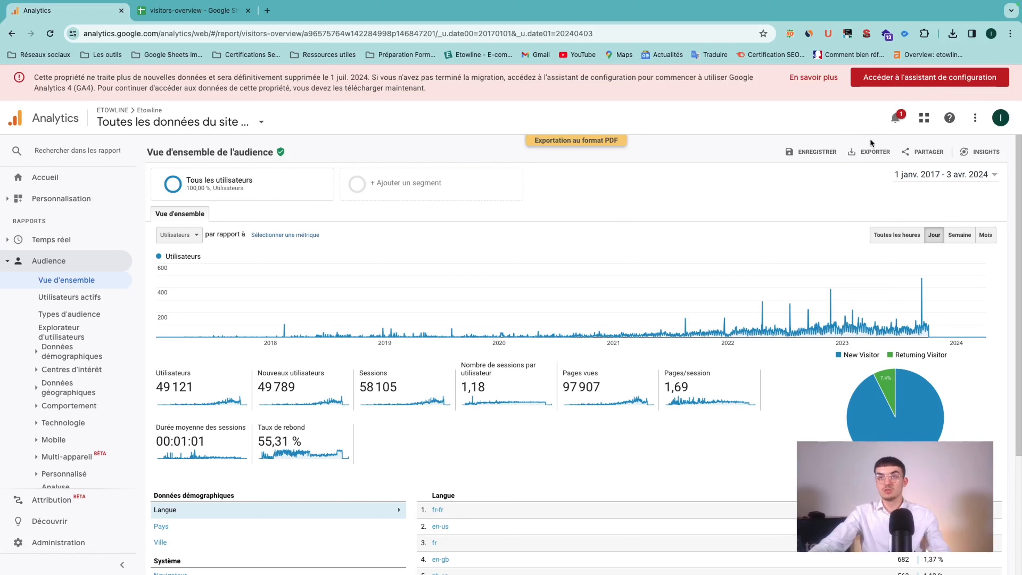
click(875, 153)
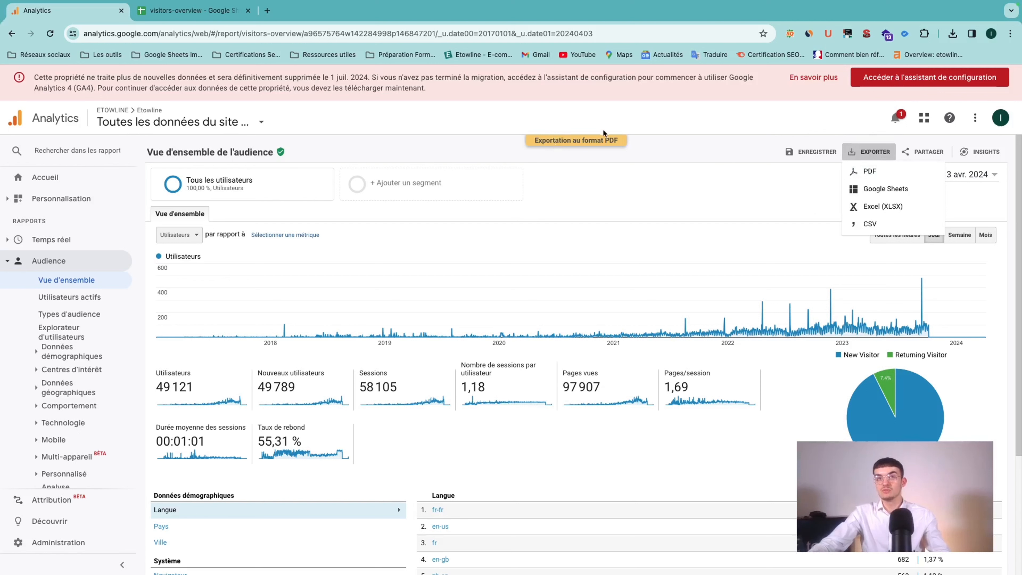
Open the downloaded Audience overview PDF and review its Utilisateurs chart, summary metrics and Langue table
click(656, 158)
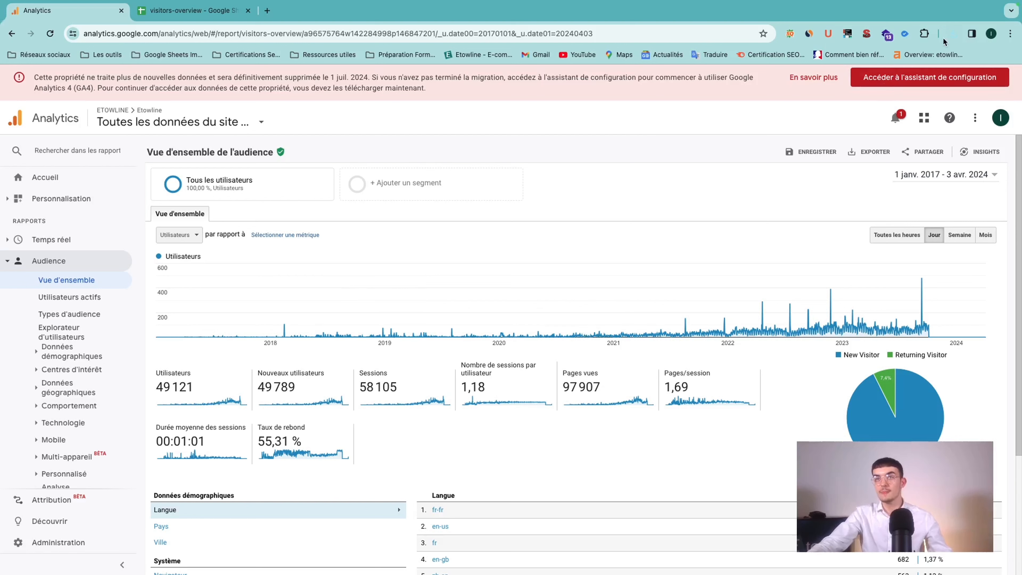
click(953, 33)
click(852, 89)
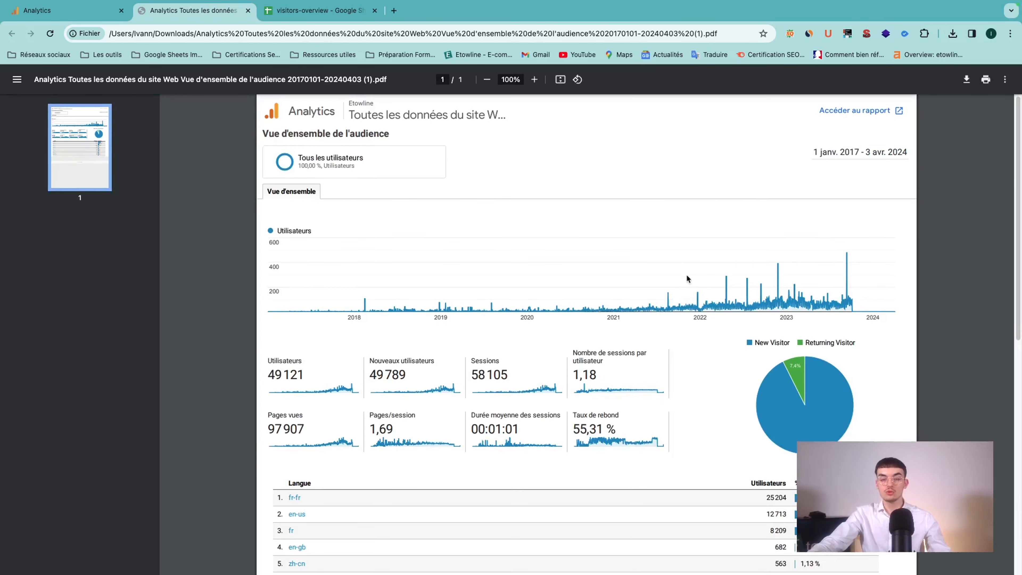
scroll(634, 249, down, 3)
scroll(629, 274, up, 3)
scroll(643, 267, down, 5)
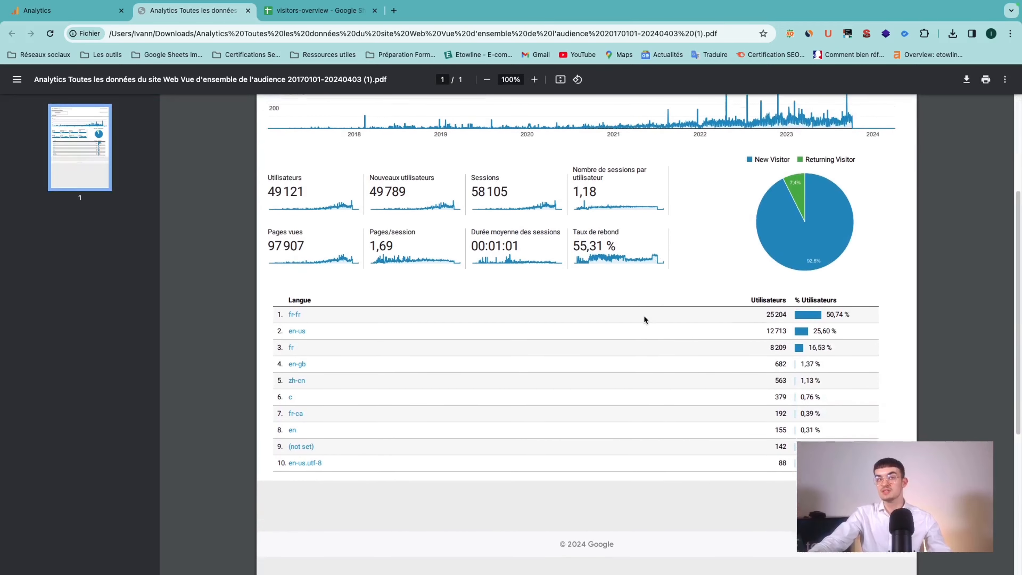
scroll(657, 317, up, 5)
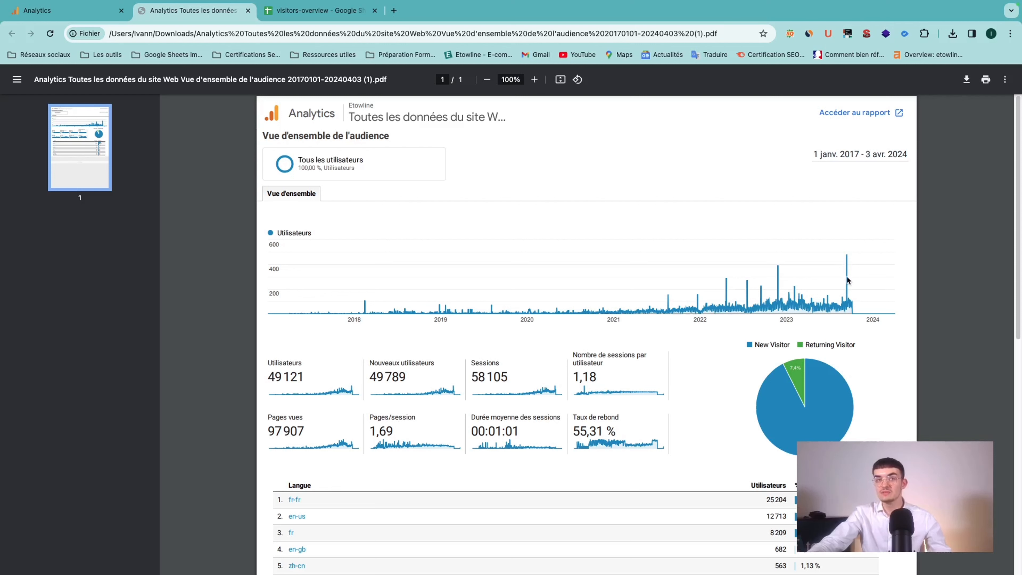
scroll(590, 278, down, 1)
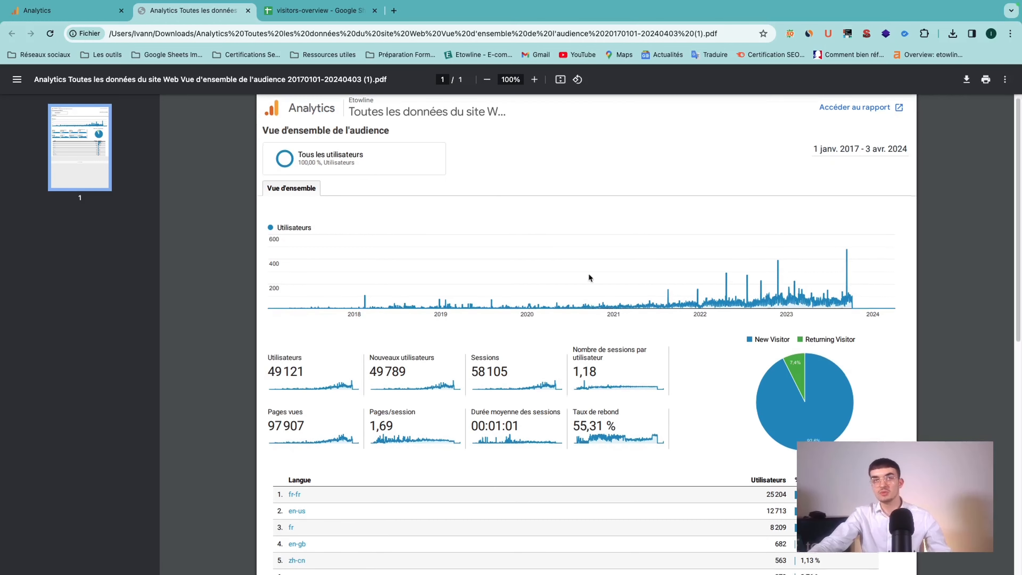
Switch to the visitors-overview spreadsheet and inspect the daily values at the peaks of the Utilisateurs line chart
click(323, 12)
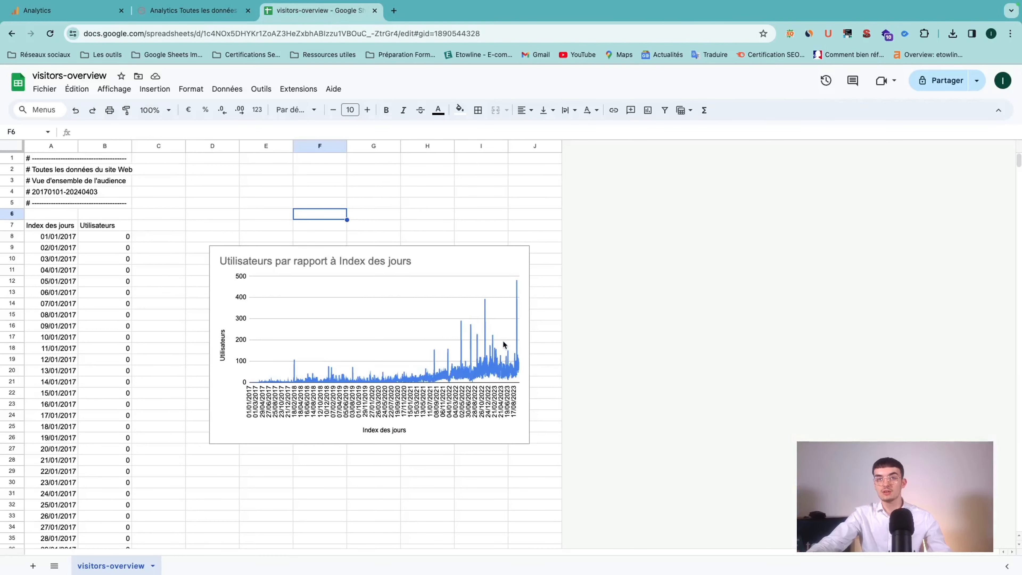
click(523, 347)
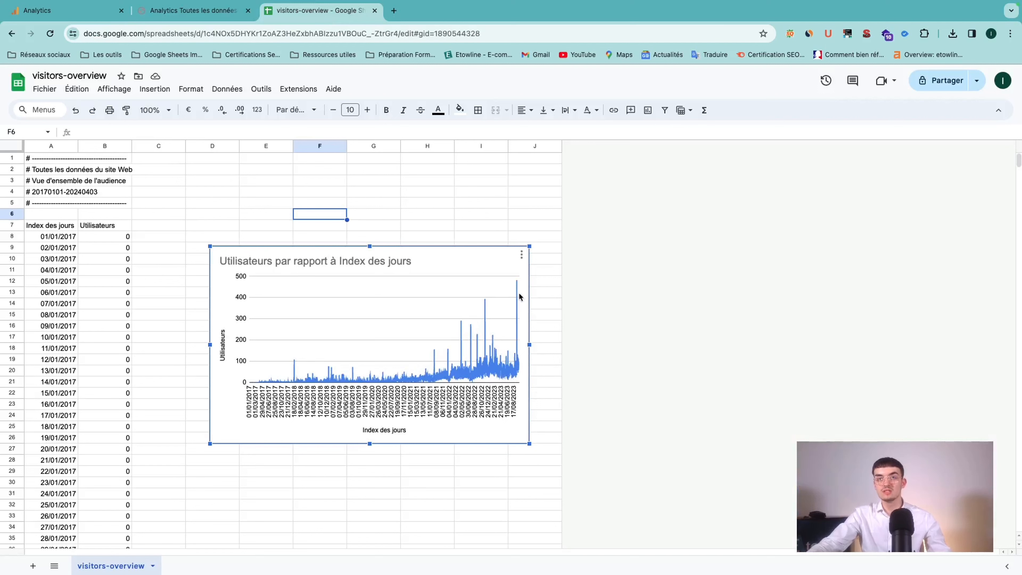
mouse_move(519, 355)
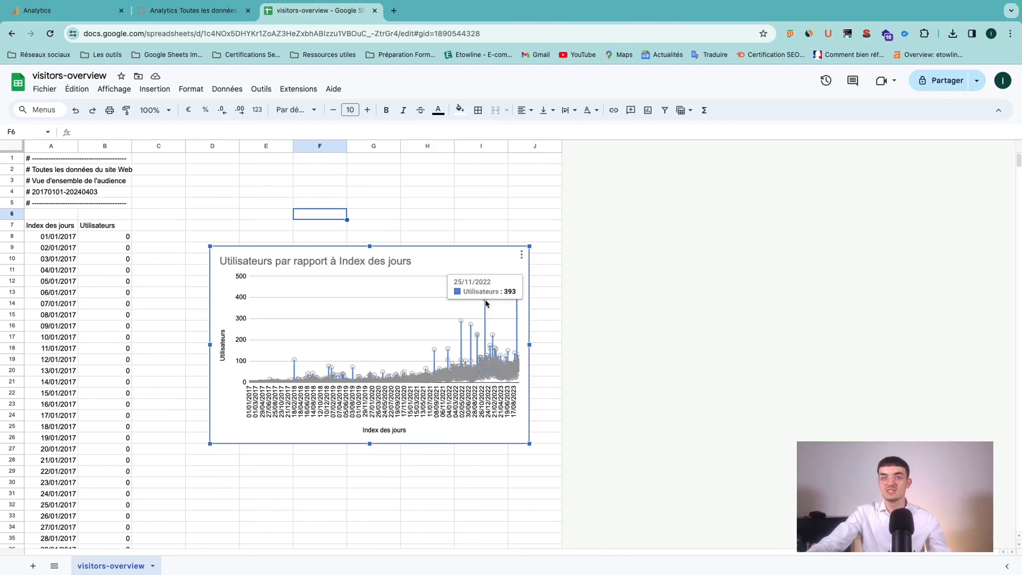
Examine the summary metrics in the exported Audience overview PDF and return to the visitors-overview spreadsheet
click(193, 10)
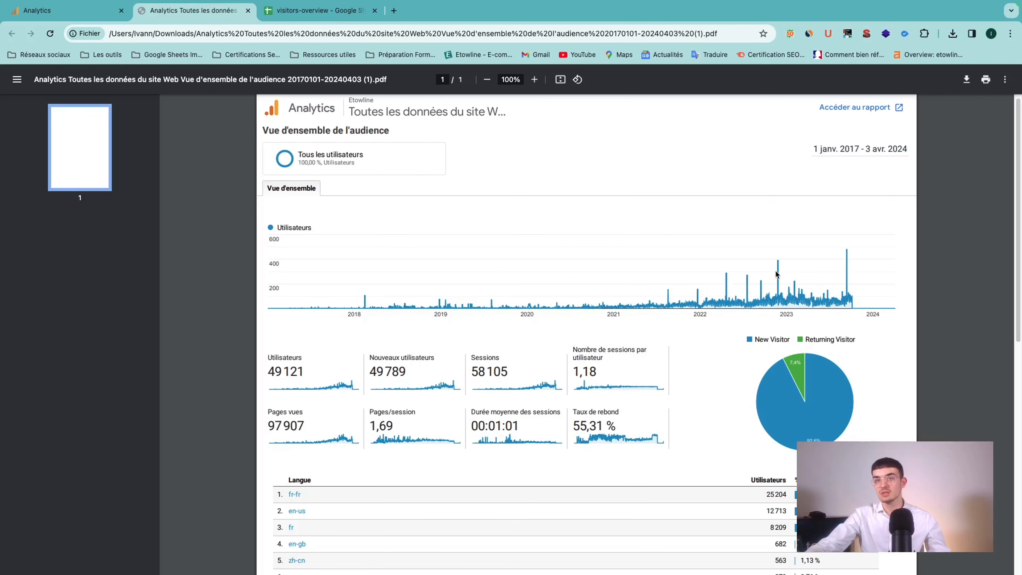
scroll(777, 274, down, 5)
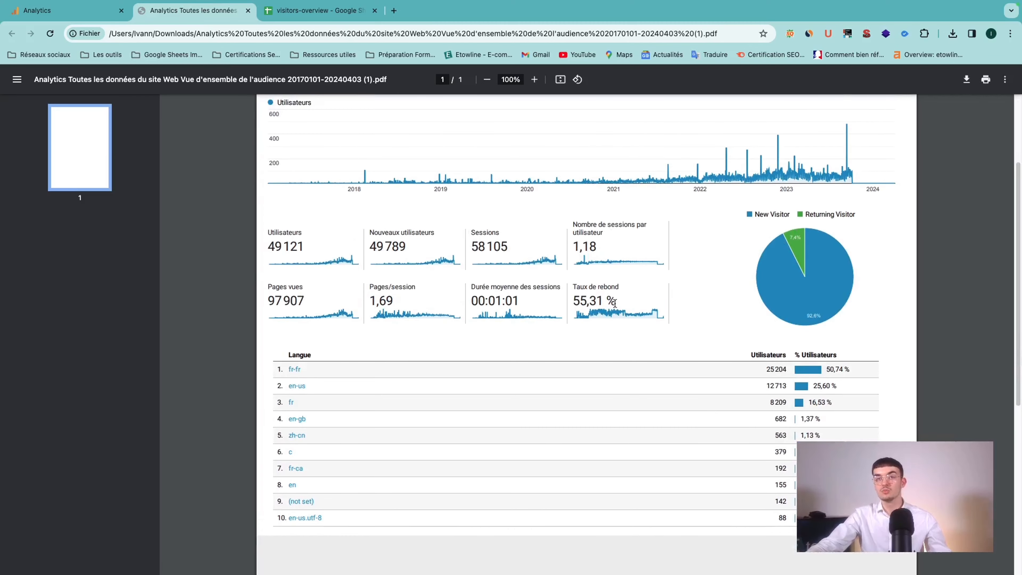
drag(616, 302, 398, 302)
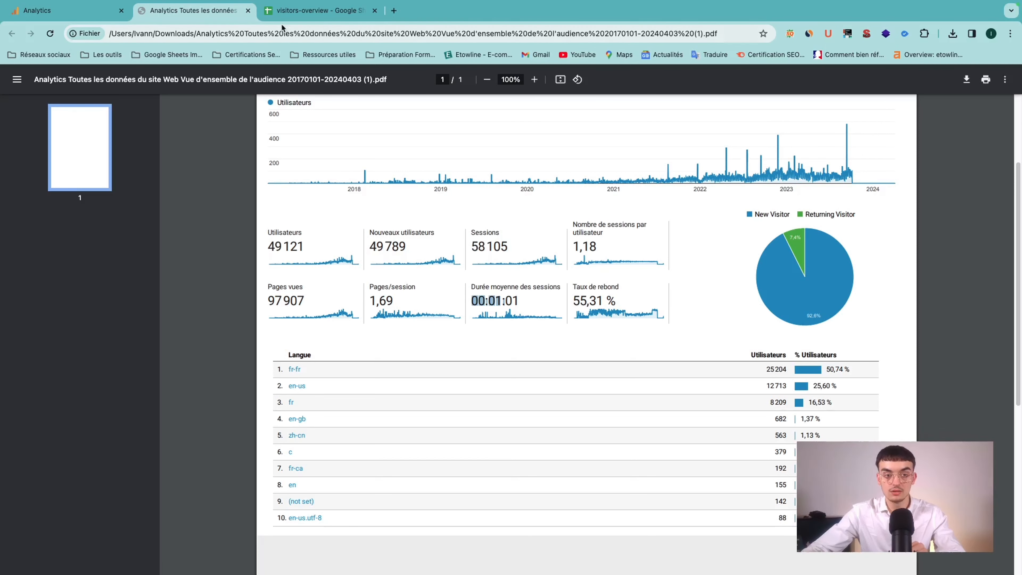
click(281, 14)
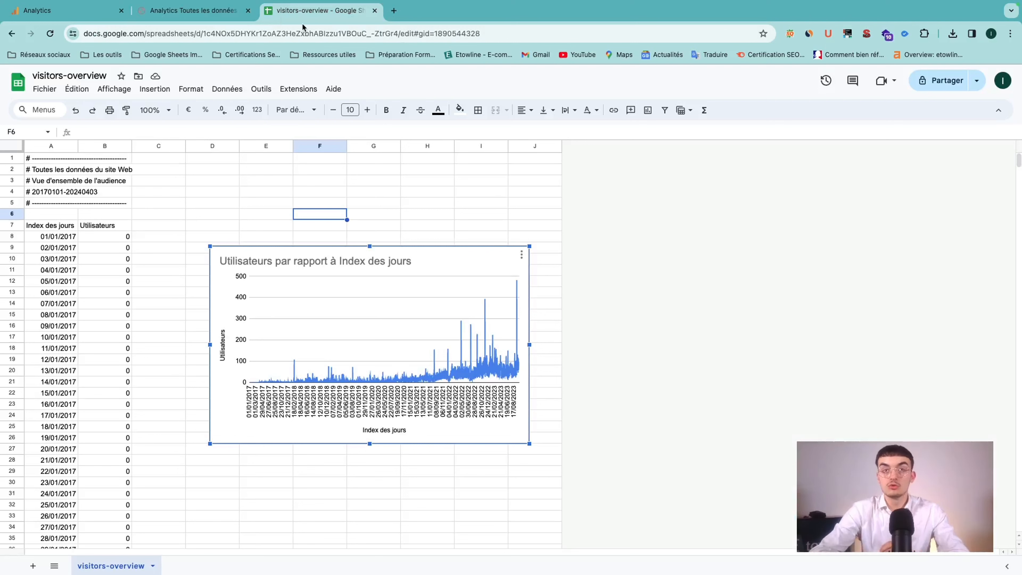